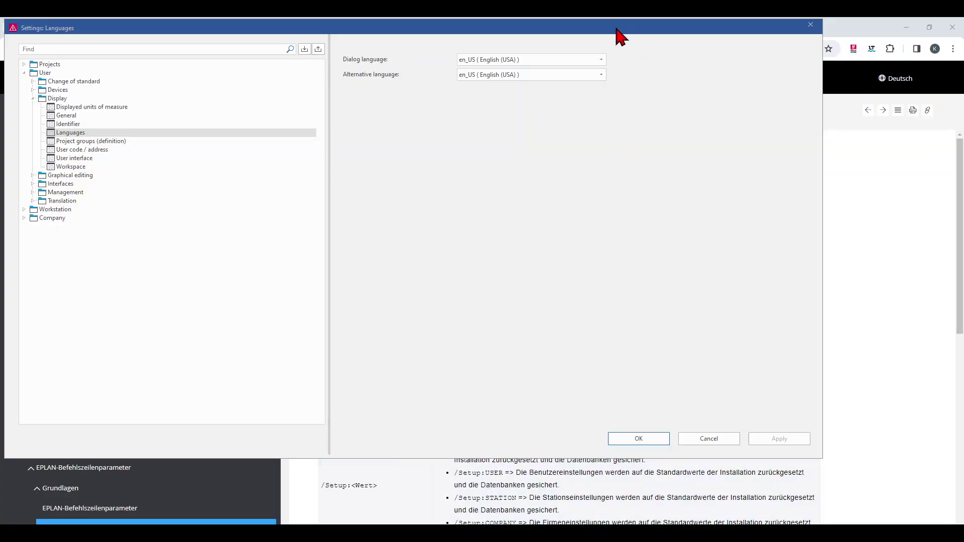
# Set both the dialog language and the alternative language to de_DE and confirm with OK.
pyautogui.click(581, 60)
pyautogui.click(569, 71)
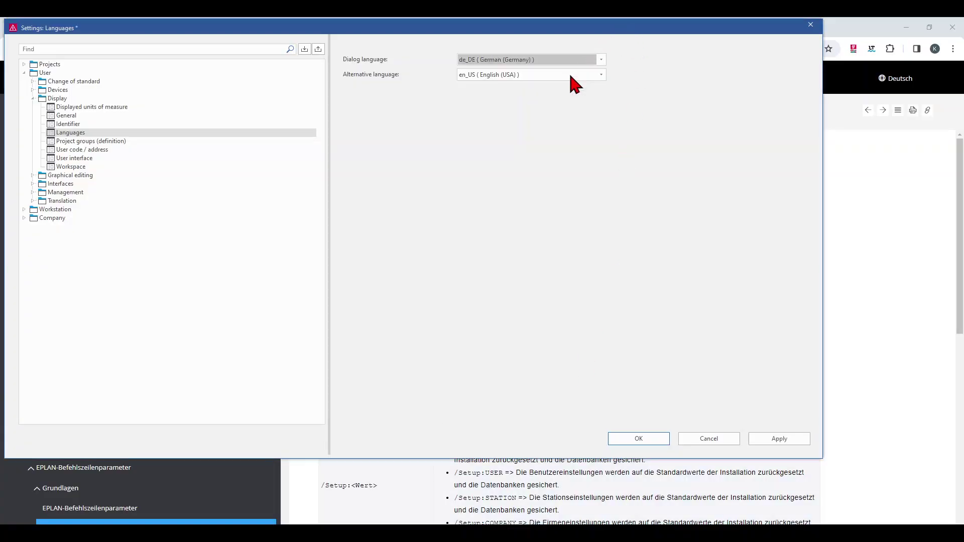
pyautogui.click(568, 73)
pyautogui.click(555, 105)
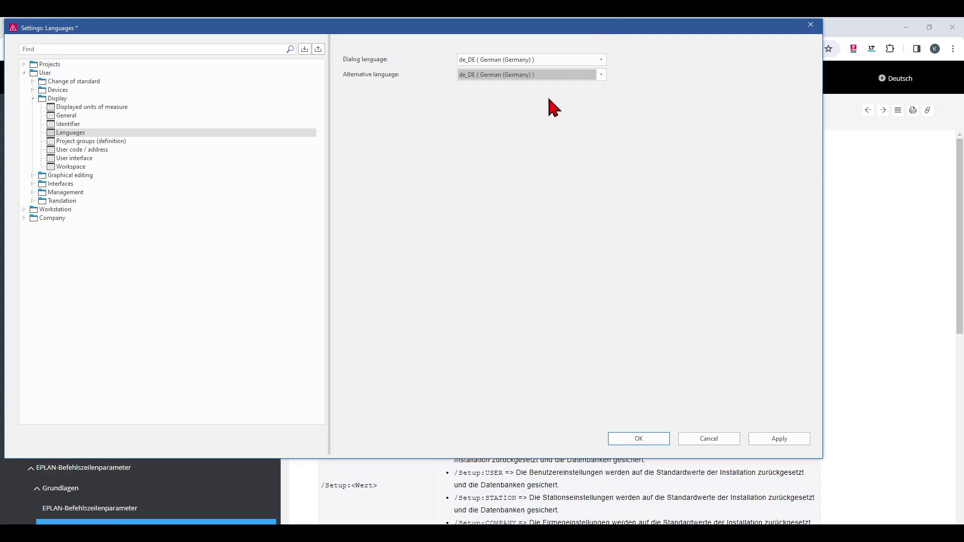
pyautogui.click(636, 439)
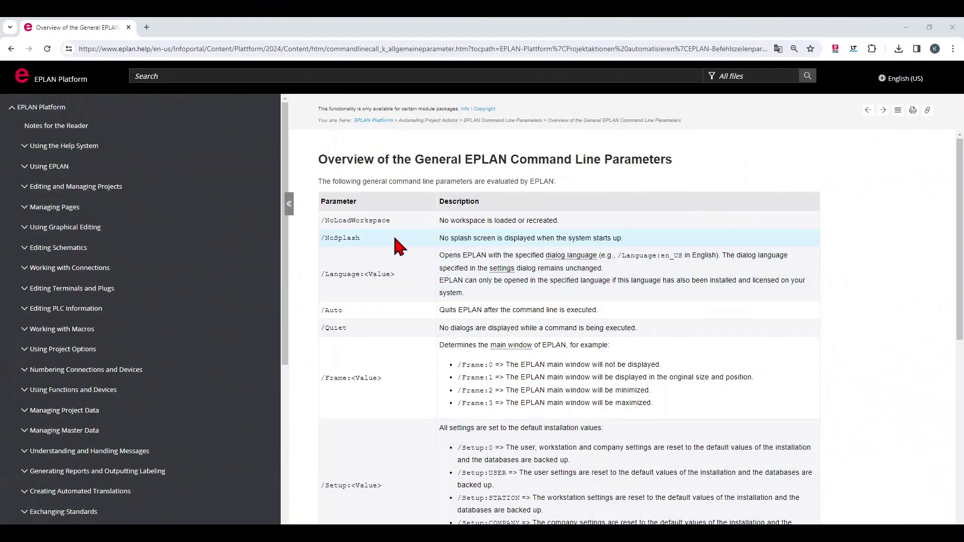
# Highlight the page heading, /NoSplash, /Language:<Value> and the /PathsScheme description in the parameter table.
pyautogui.moveTo(319, 160); pyautogui.dragTo(678, 172)
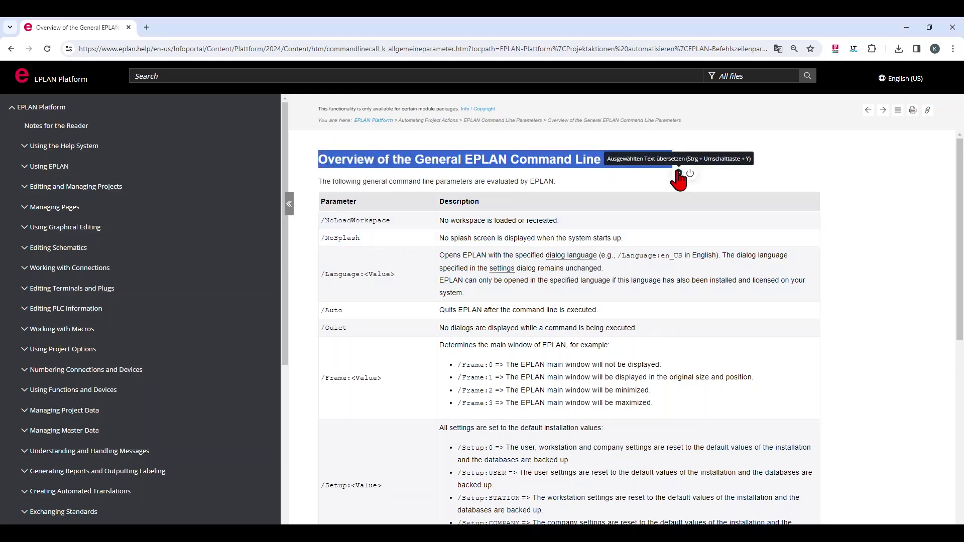
pyautogui.click(621, 188)
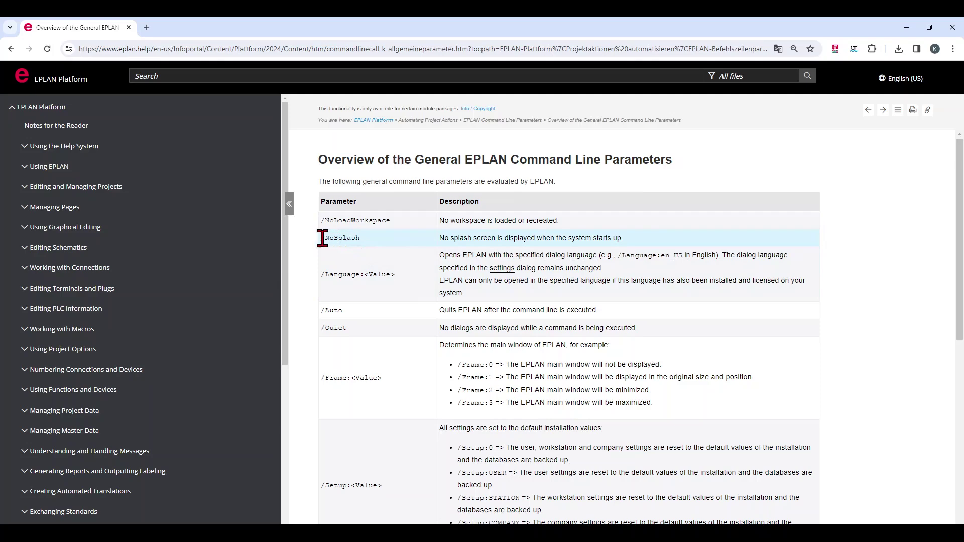
pyautogui.moveTo(321, 238); pyautogui.dragTo(357, 239)
pyautogui.scroll(-2, 467, 241)
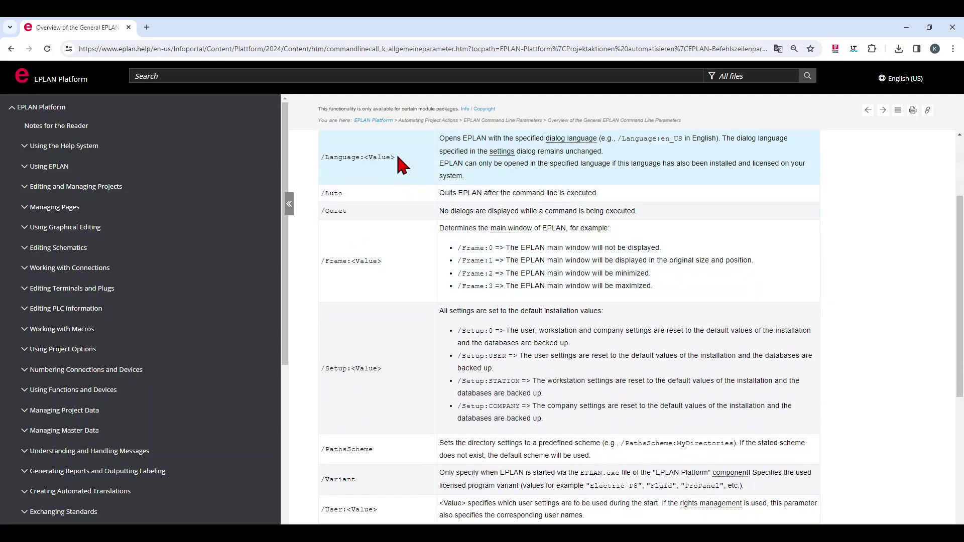
pyautogui.moveTo(395, 157); pyautogui.dragTo(325, 159)
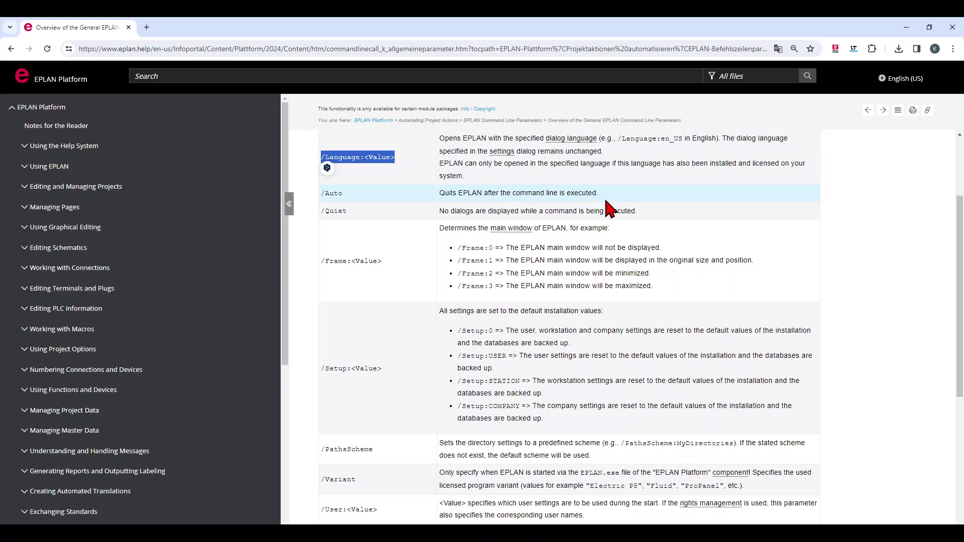
pyautogui.scroll(-2, 608, 208)
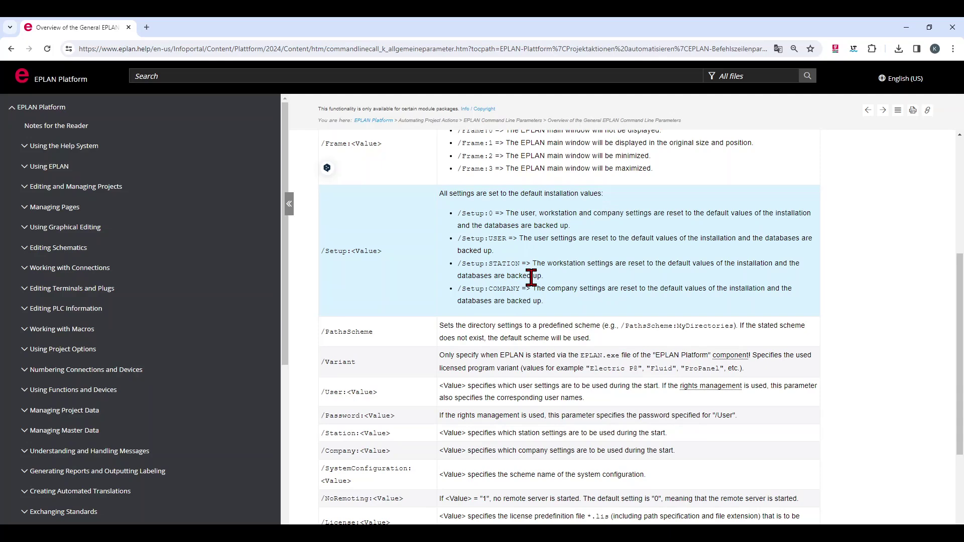
pyautogui.moveTo(468, 326); pyautogui.dragTo(524, 329)
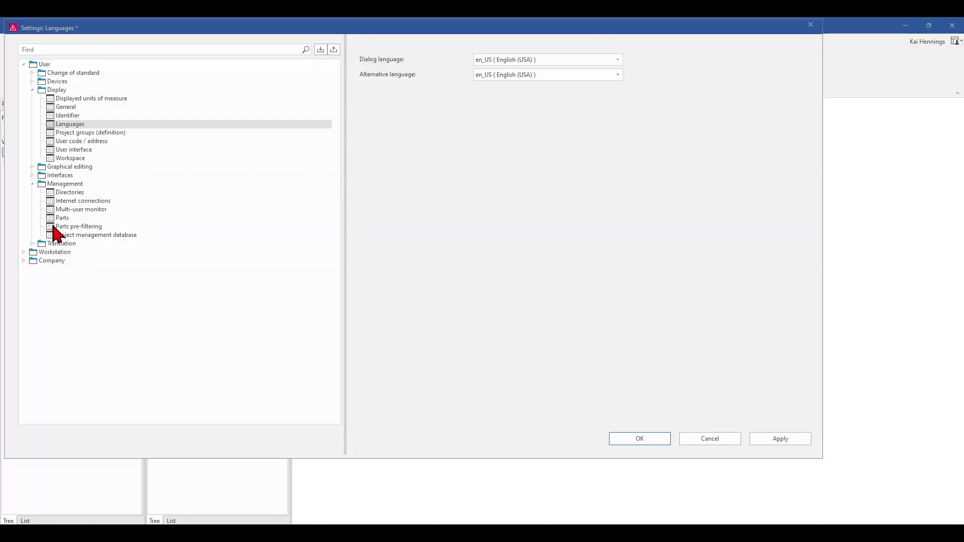
# Show the Directories settings under User > Management with the Default directories scheme.
pyautogui.click(64, 195)
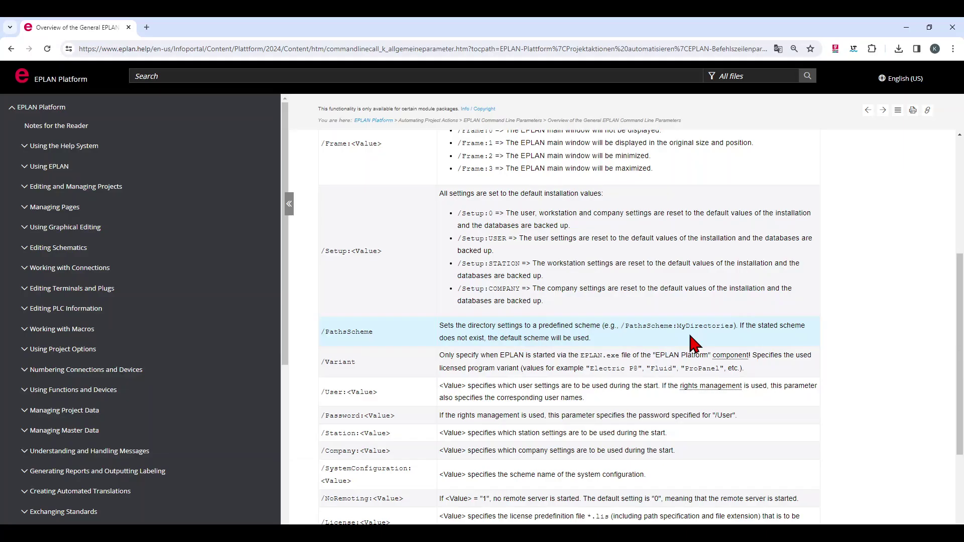
# Scroll to the table's end and highlight /UseLastOpenedProjects and its option values.
pyautogui.scroll(-2, 694, 344)
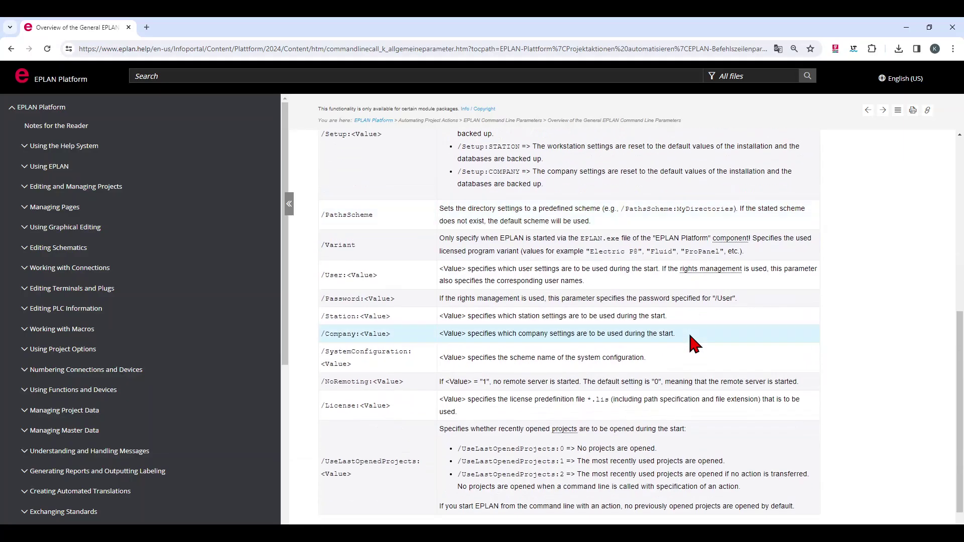
pyautogui.scroll(-1, 694, 344)
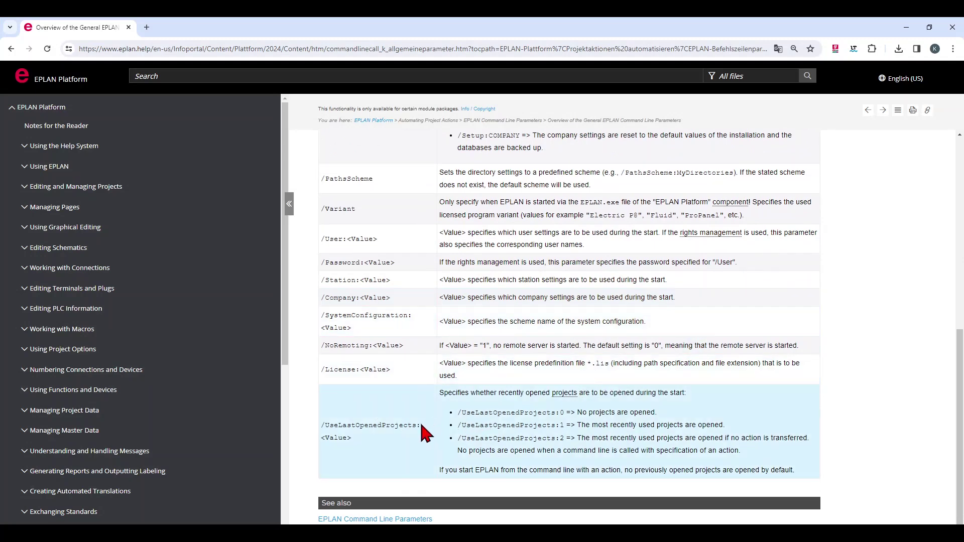
pyautogui.moveTo(419, 425); pyautogui.dragTo(336, 425)
pyautogui.click(481, 416)
pyautogui.moveTo(575, 412); pyautogui.dragTo(662, 422)
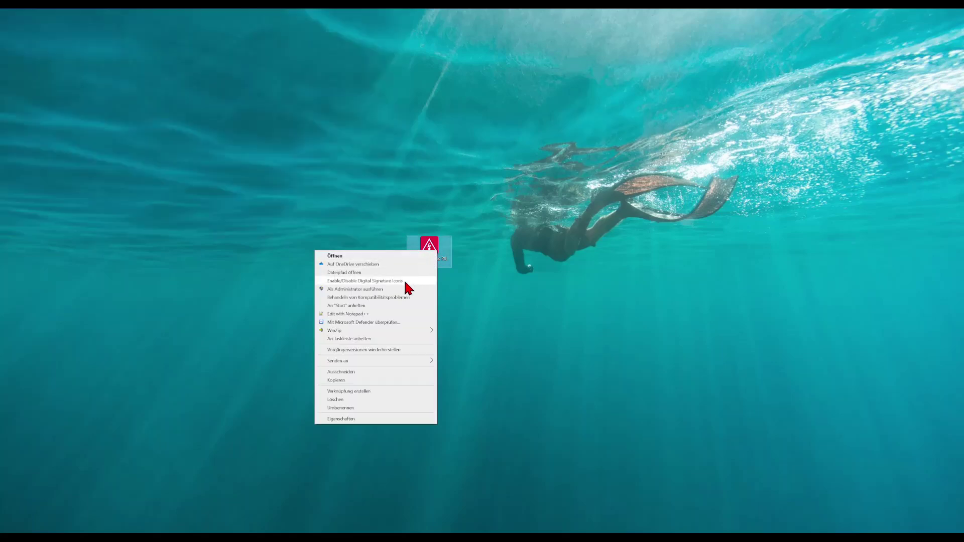
# Paste a copy of the EPLAN shortcut and rename it EPLAN Electric P8 2024_EN.
pyautogui.press('Escape')
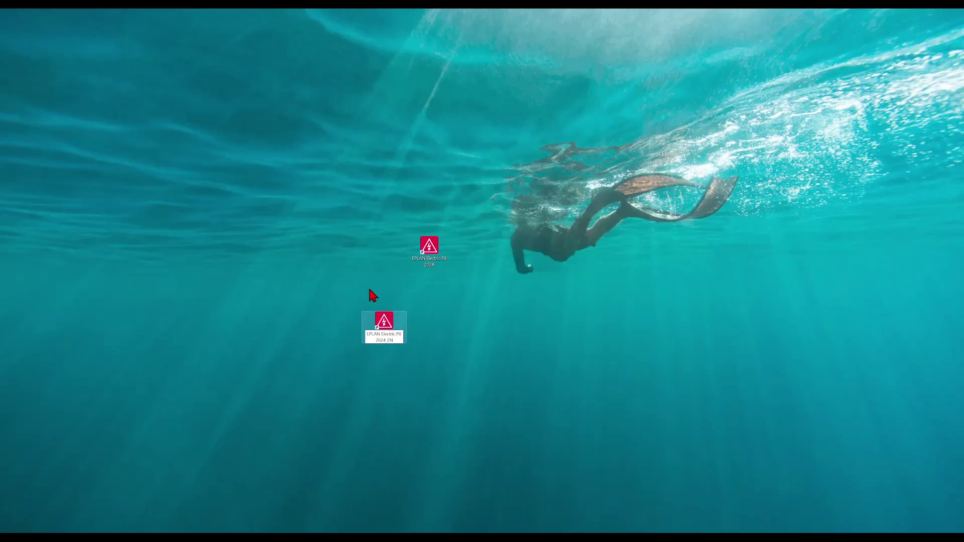
pyautogui.write('_EN')
pyautogui.press('Return')
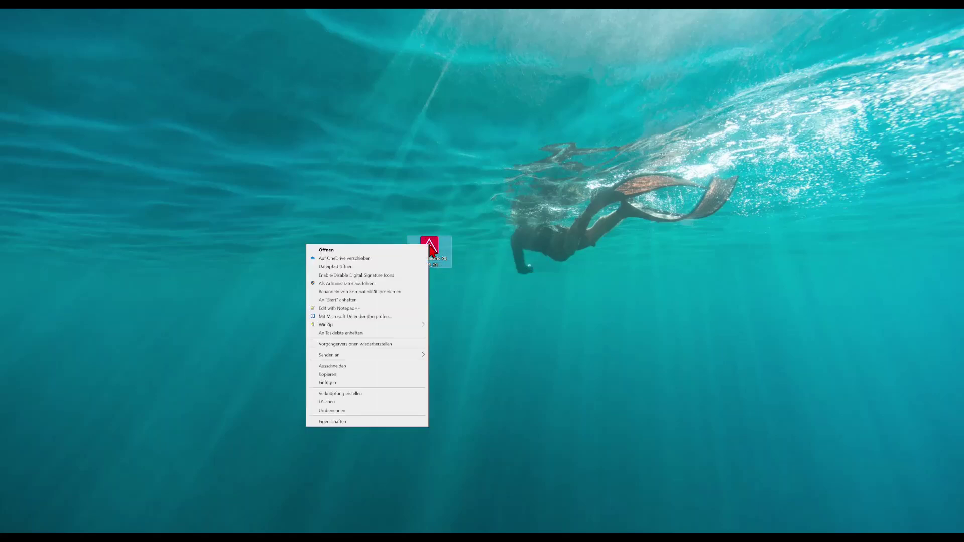
# Open the _EN shortcut's Eigenschaften, centre the dialog and mark the executable name in Ziel.
pyautogui.click(346, 422)
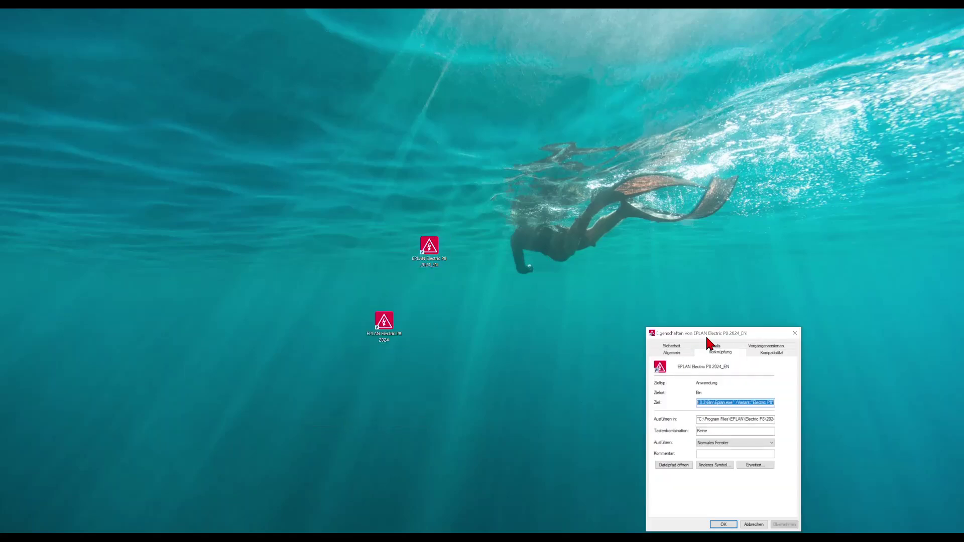
pyautogui.moveTo(720, 333); pyautogui.dragTo(537, 233)
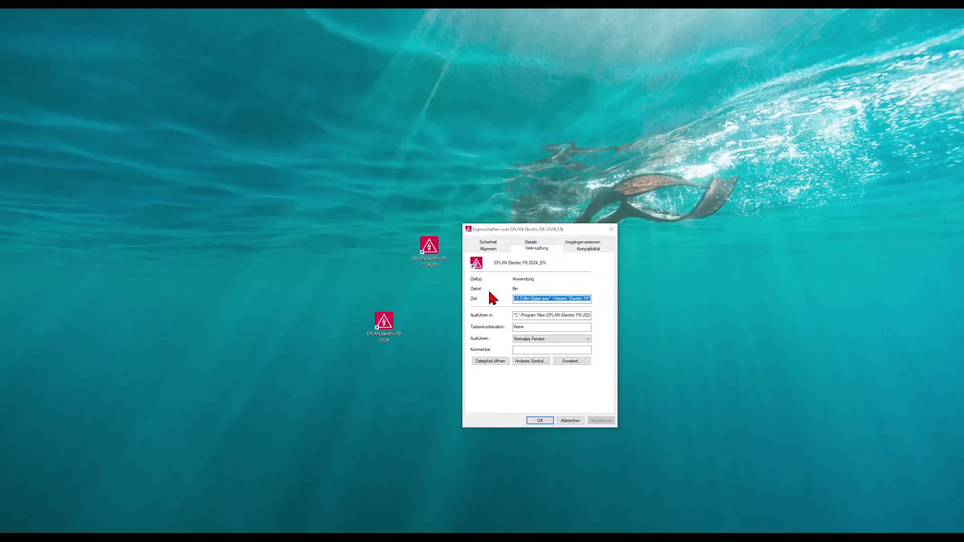
pyautogui.click(537, 299)
pyautogui.moveTo(531, 299); pyautogui.dragTo(590, 299)
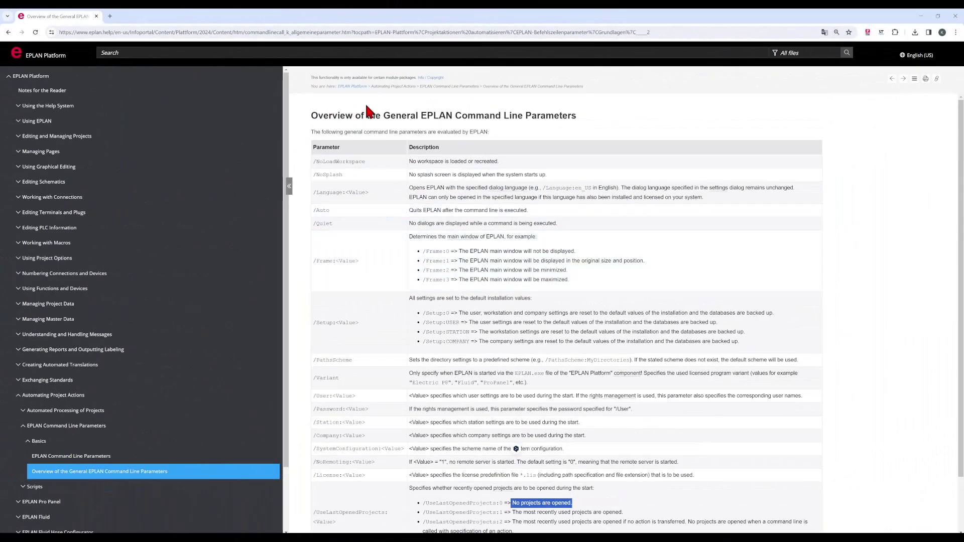
# Point out /Variant with its ProPanel example, then select the /Language:en_US example text.
pyautogui.scroll(-1, 410, 174)
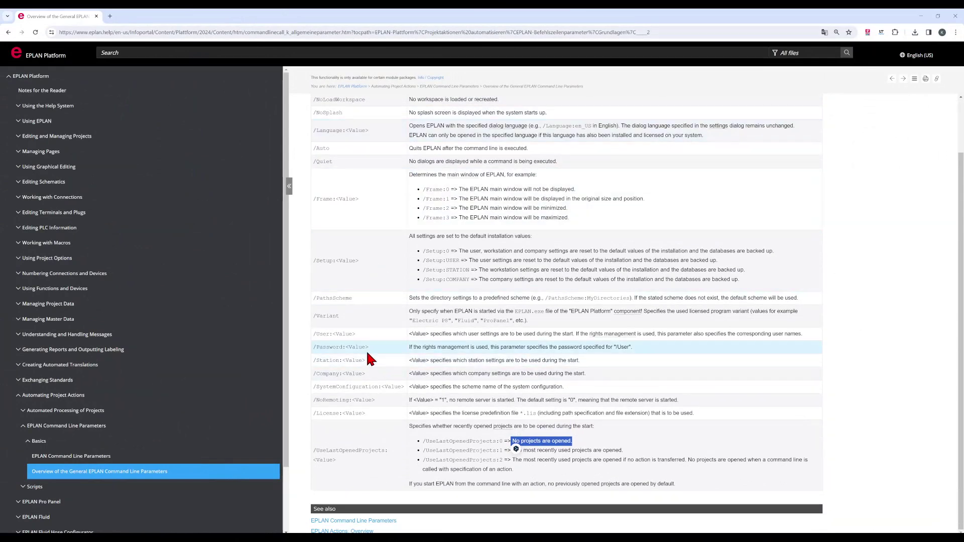
pyautogui.doubleClick(329, 316)
pyautogui.click(480, 324)
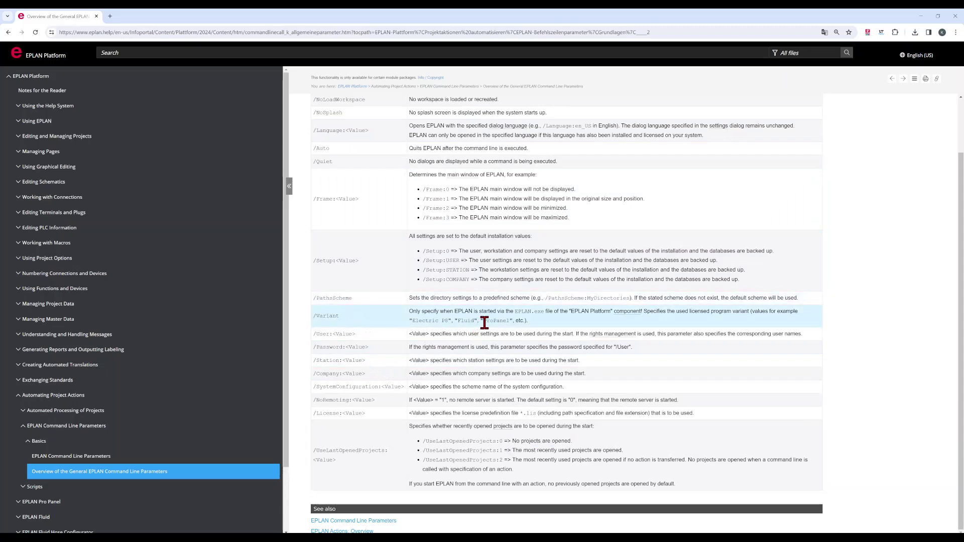
pyautogui.moveTo(485, 322); pyautogui.dragTo(513, 322)
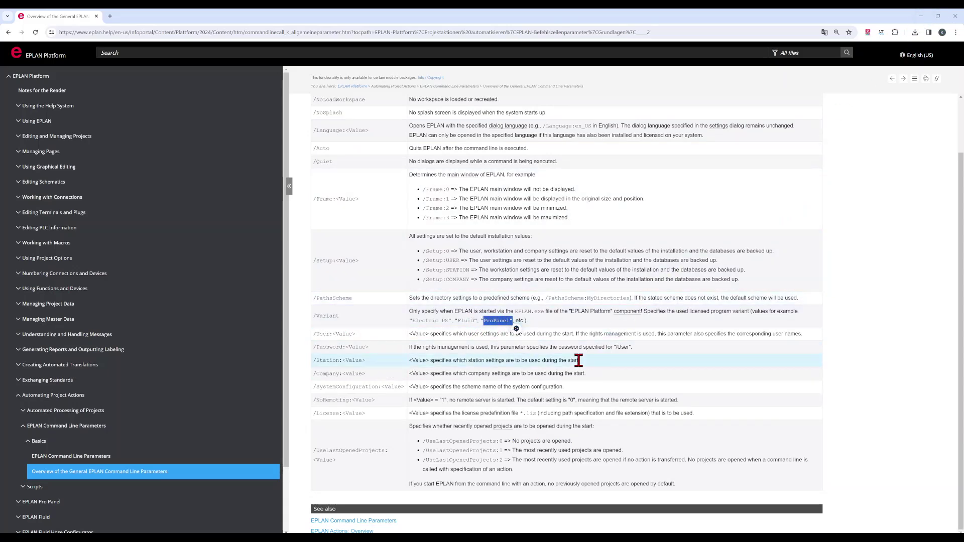
pyautogui.scroll(2, 486, 386)
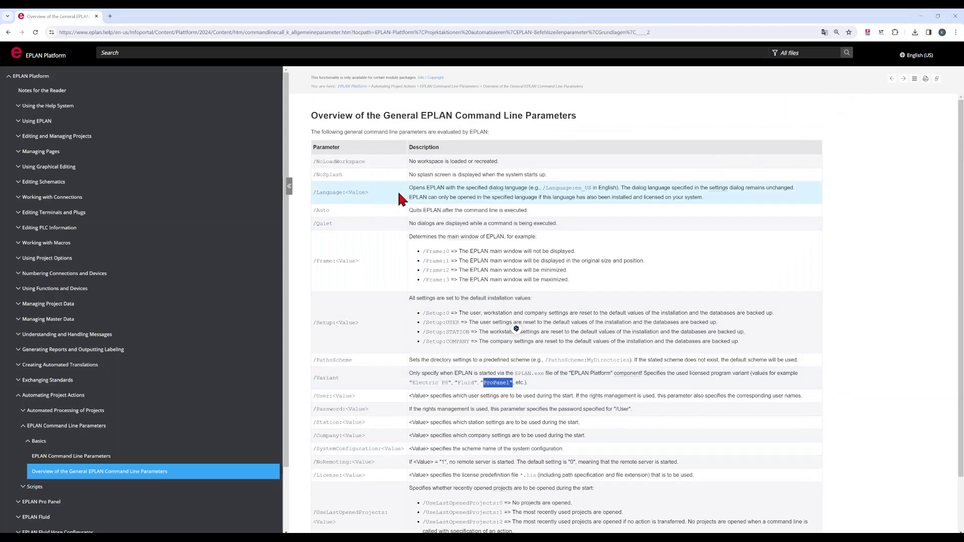
pyautogui.moveTo(543, 189); pyautogui.dragTo(591, 188)
pyautogui.hotkey('ctrl', 'c')
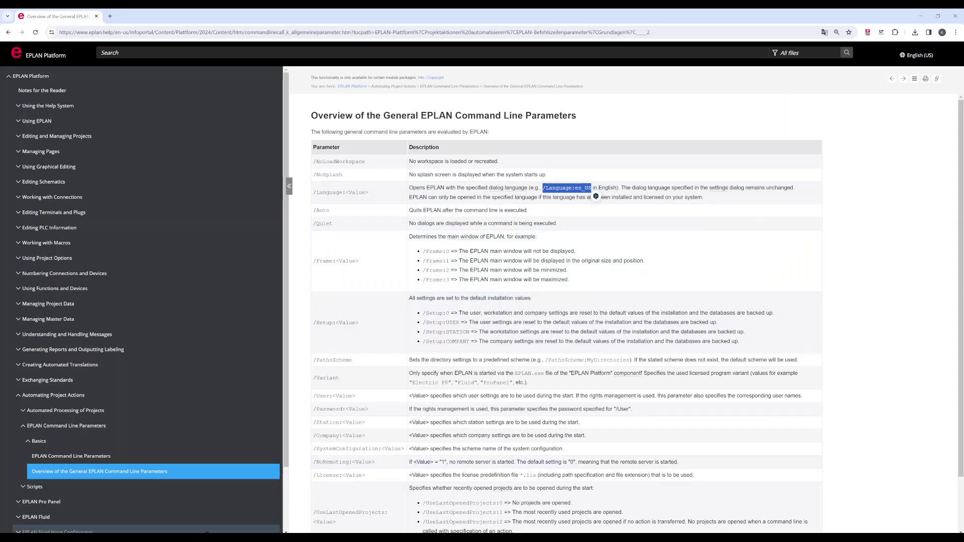
# Append /Language:en_US /NoSplash to the EN shortcut's Ziel, apply with Übernehmen and close.
pyautogui.click(920, 16)
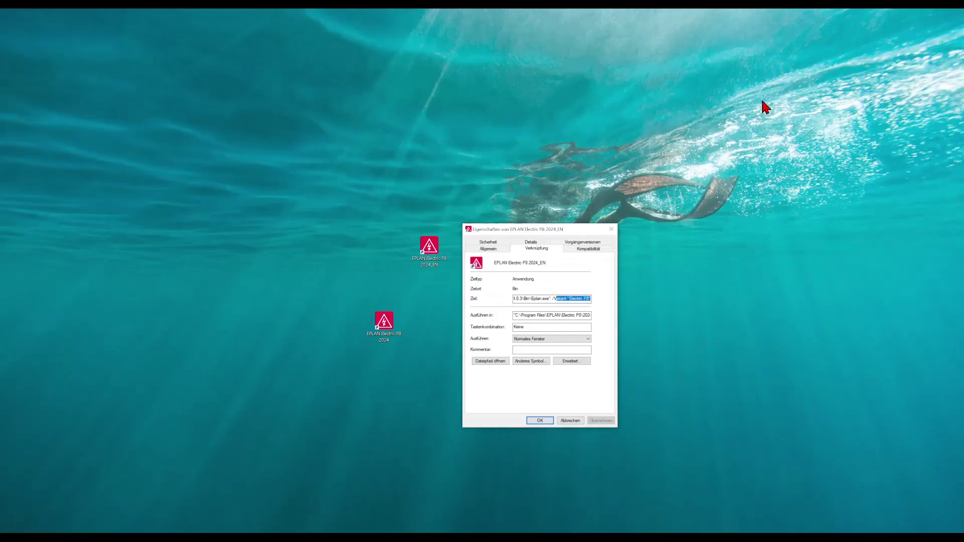
pyautogui.click(574, 299)
pyautogui.hotkey('ctrl', 'v')
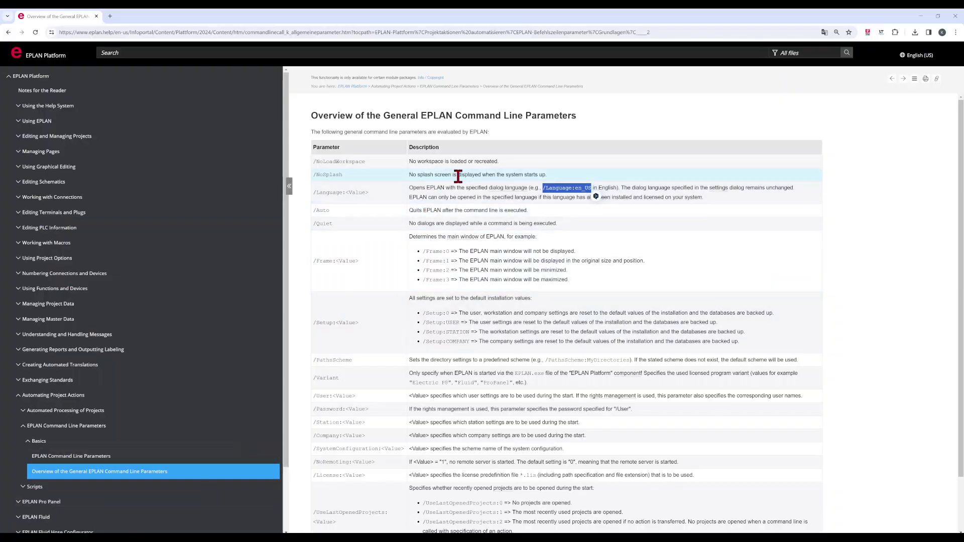
pyautogui.moveTo(343, 174); pyautogui.dragTo(311, 175)
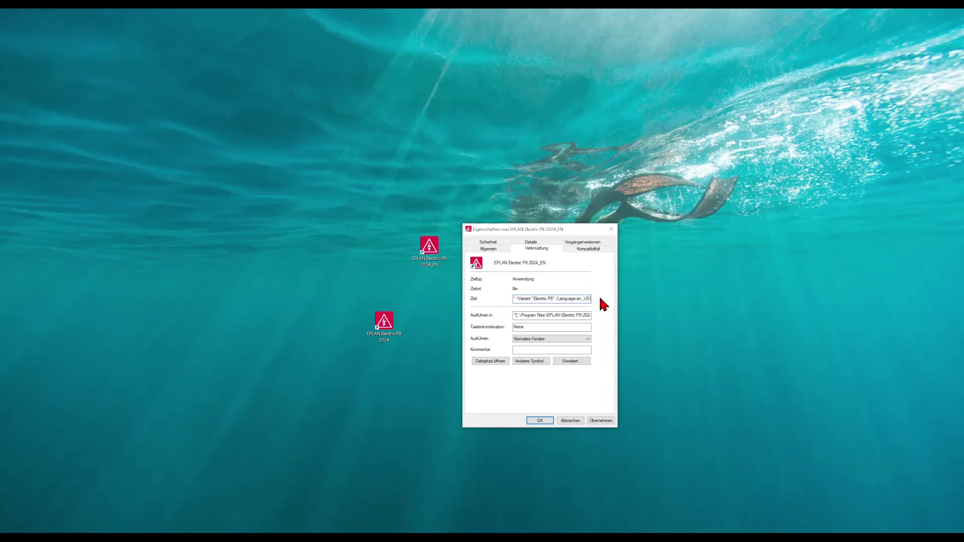
pyautogui.write('/NoSplash')
pyautogui.click(597, 422)
pyautogui.click(539, 422)
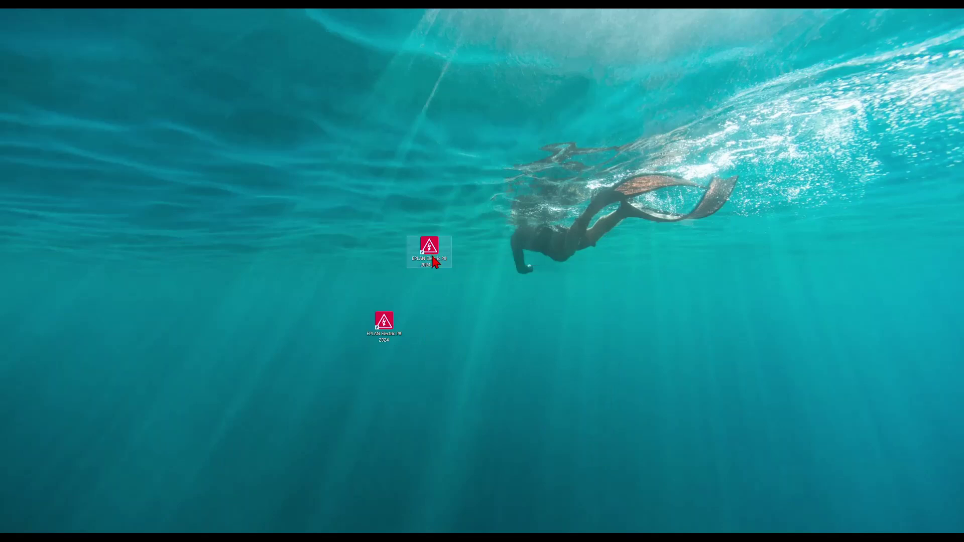
# Copy and paste the EN shortcut and rename the copy EPLAN Electric P8 2024_DE.
pyautogui.rightClick(431, 256)
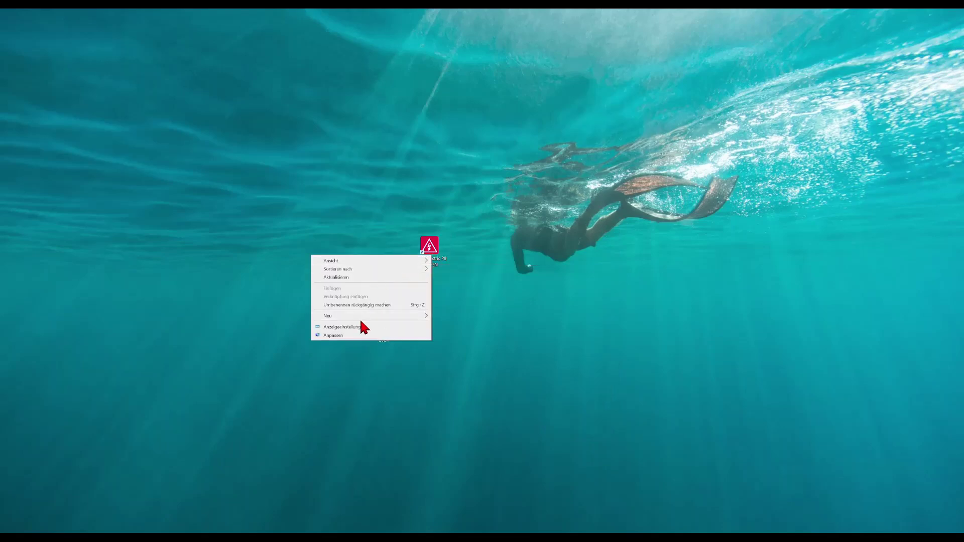
pyautogui.click(426, 249)
pyautogui.rightClick(422, 247)
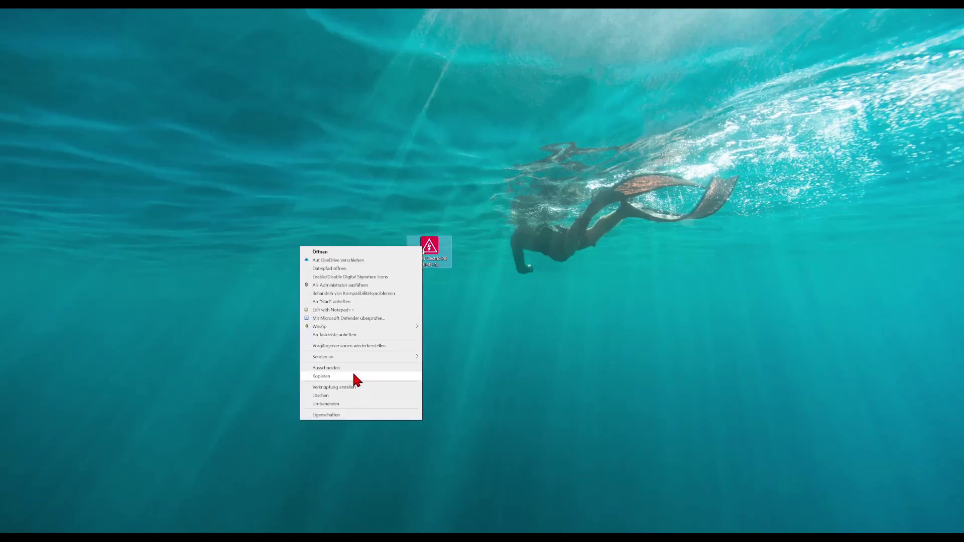
pyautogui.click(356, 376)
pyautogui.rightClick(423, 334)
pyautogui.click(380, 372)
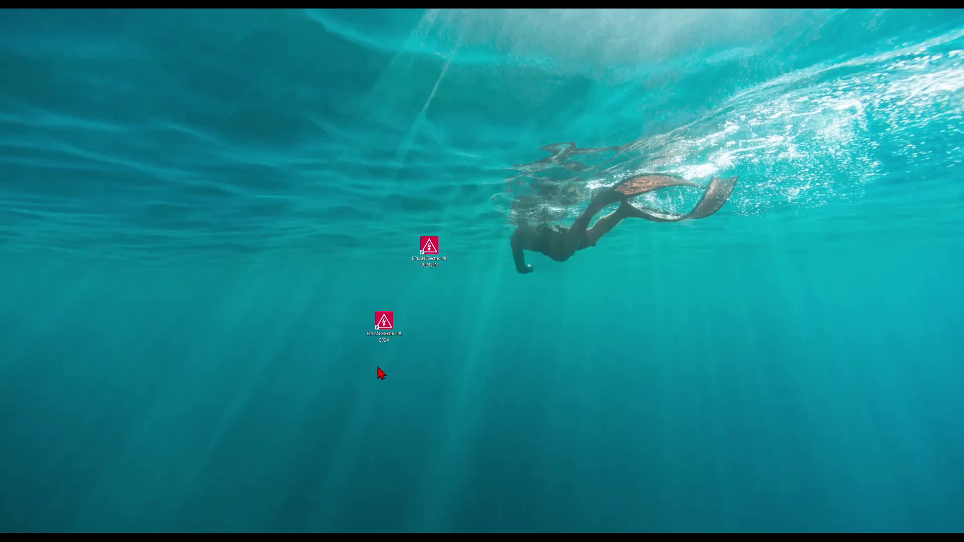
pyautogui.click(424, 340)
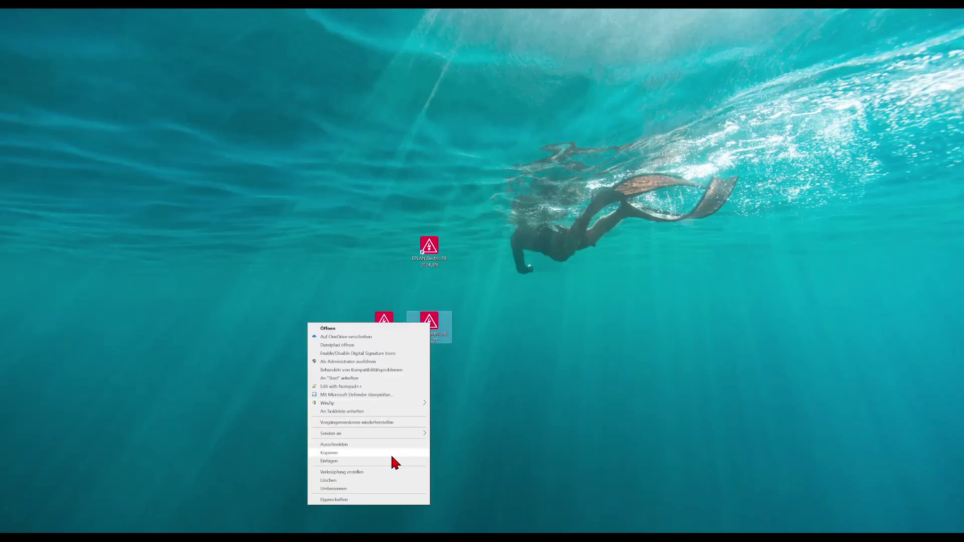
# Change the DE shortcut's target language from en_US to de_DE, apply and close.
pyautogui.click(370, 499)
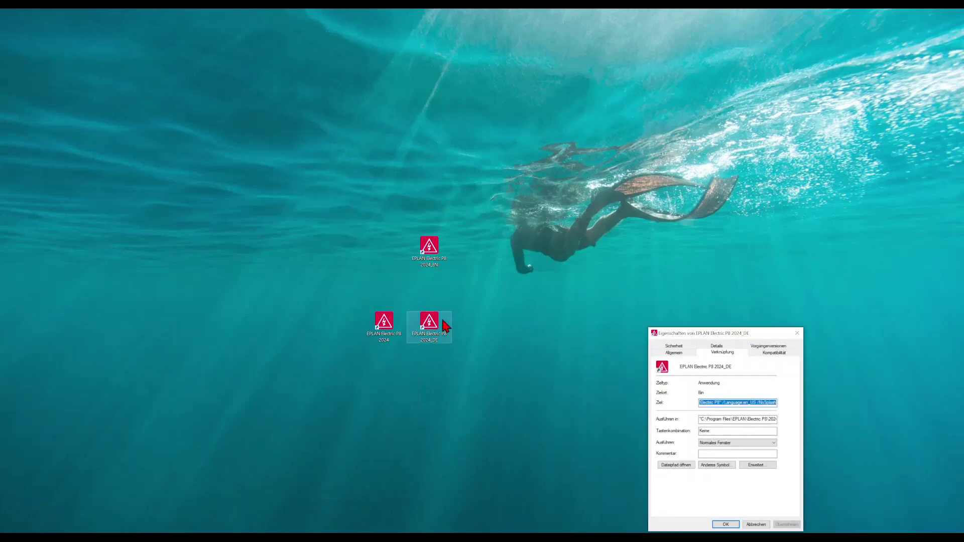
pyautogui.click(748, 403)
pyautogui.press('BackSpace')
pyautogui.press('BackSpace')
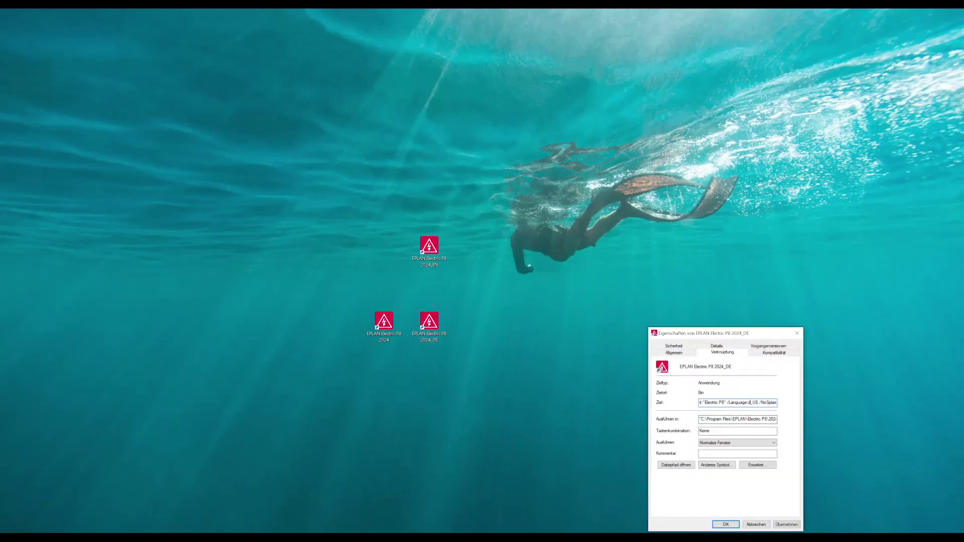
pyautogui.write('de')
pyautogui.press('BackSpace')
pyautogui.press('BackSpace')
pyautogui.write('DE')
pyautogui.click(796, 525)
pyautogui.click(726, 524)
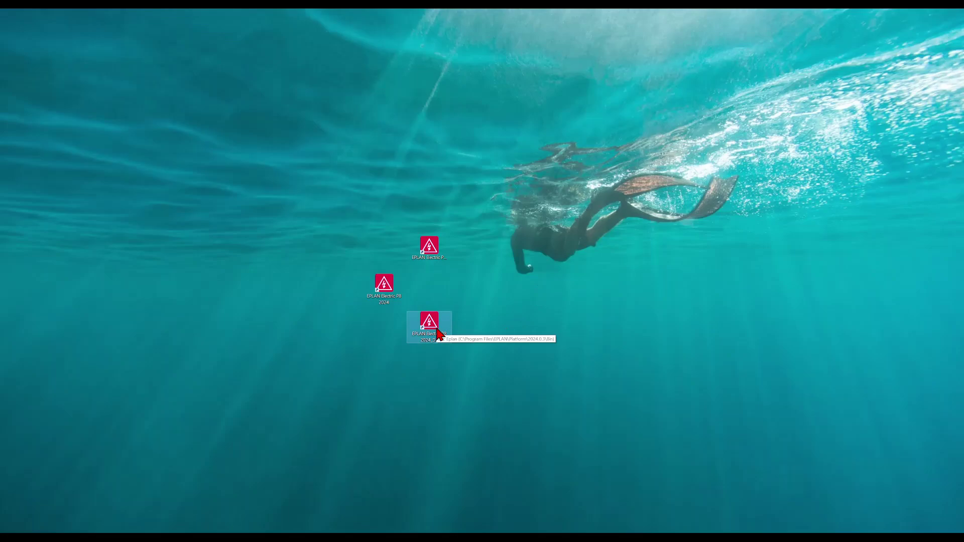
pyautogui.doubleClick(429, 324)
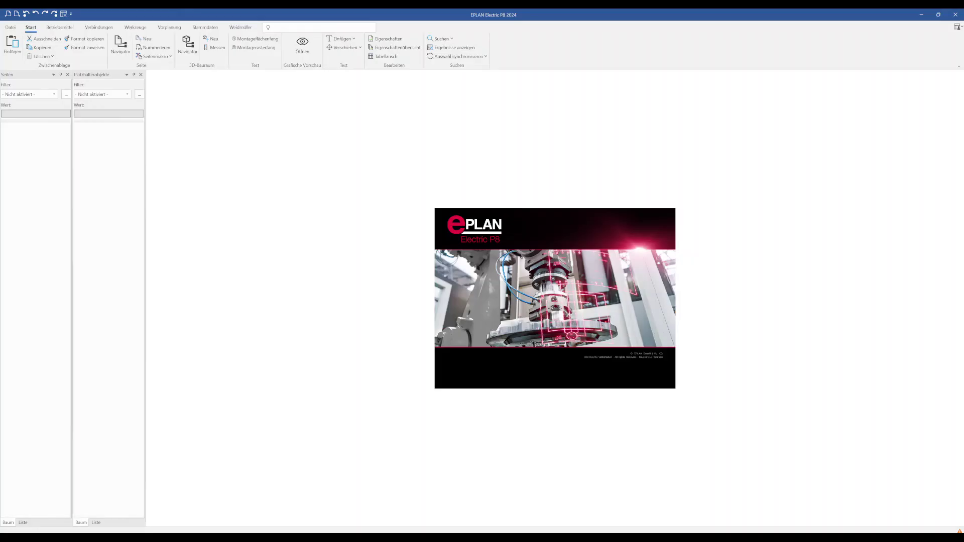